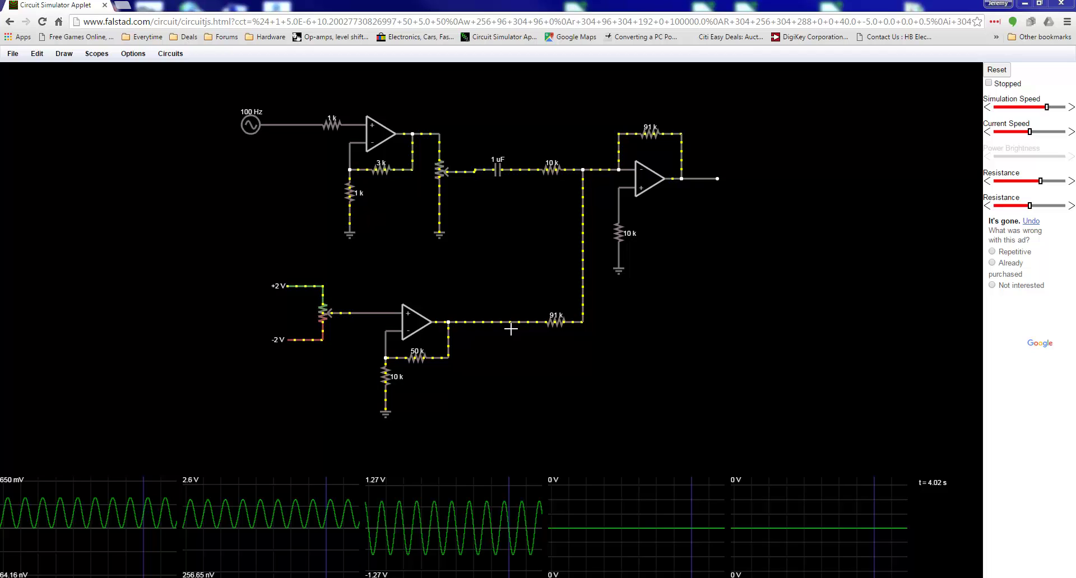
- Lower the offset potentiometer R1 to about 243 ohm, watching the output wave shift
{"action": "left_click", "coordinate": [987, 207]}
{"action": "left_click", "coordinate": [988, 206]}
{"action": "left_click", "coordinate": [988, 206]}
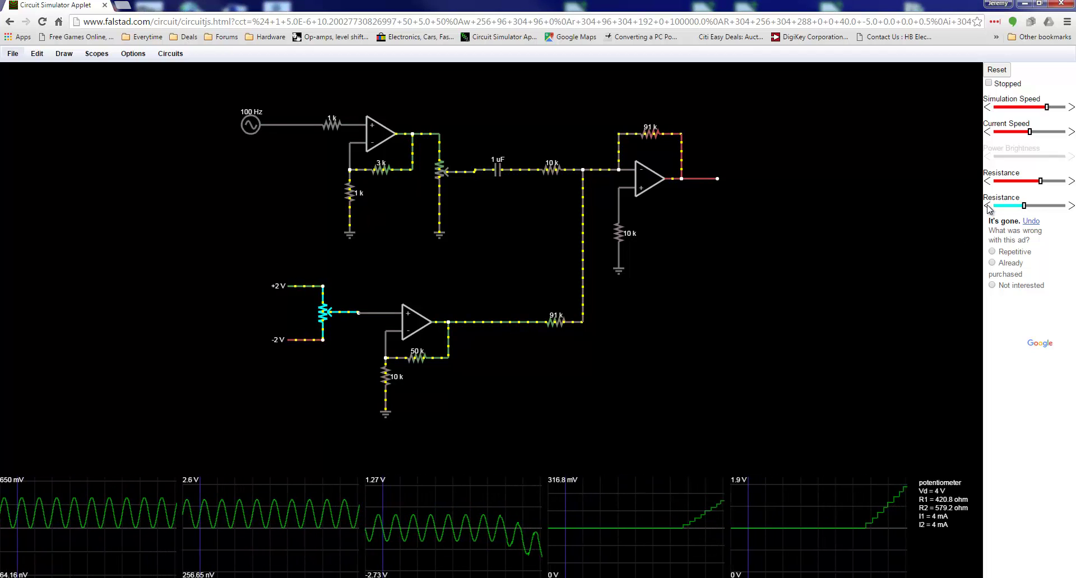
{"action": "left_click", "coordinate": [987, 206]}
{"action": "left_click", "coordinate": [988, 206]}
{"action": "left_click", "coordinate": [987, 206]}
{"action": "left_click", "coordinate": [987, 206]}
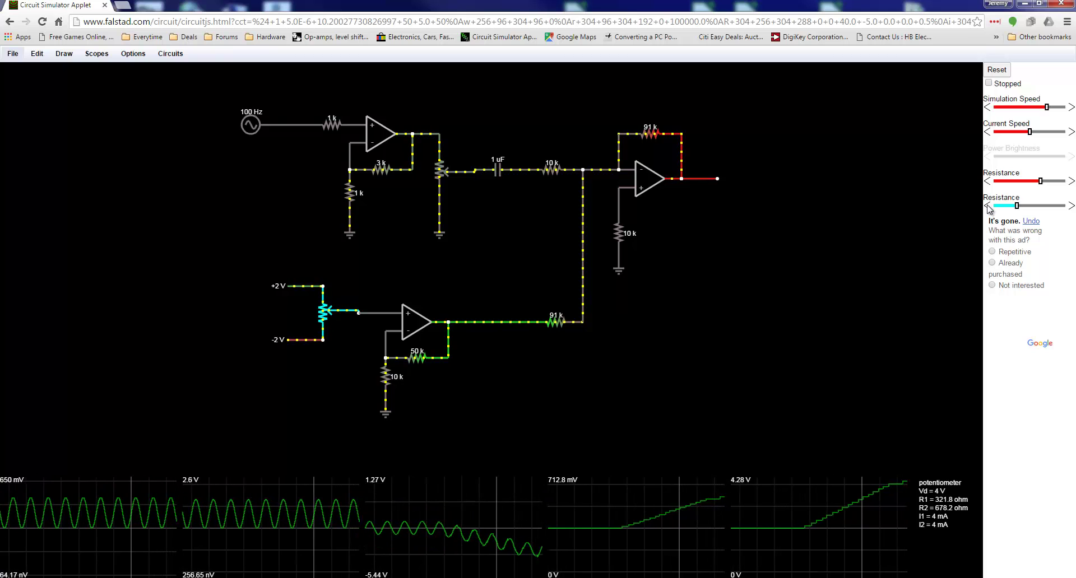
{"action": "left_click", "coordinate": [988, 206]}
{"action": "left_click", "coordinate": [987, 206]}
{"action": "left_click", "coordinate": [987, 206]}
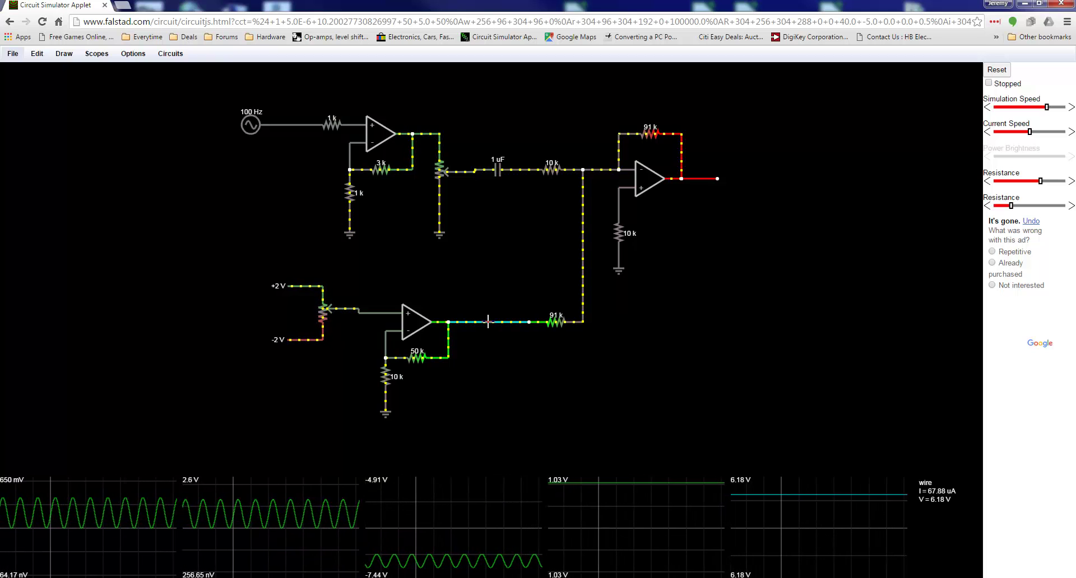
- Raise R1 back toward 500 ohm, returning the potentiometer to its midpoint
{"action": "left_click", "coordinate": [1070, 206]}
{"action": "left_click", "coordinate": [1070, 207]}
{"action": "left_click", "coordinate": [1071, 208]}
{"action": "left_click", "coordinate": [1071, 209]}
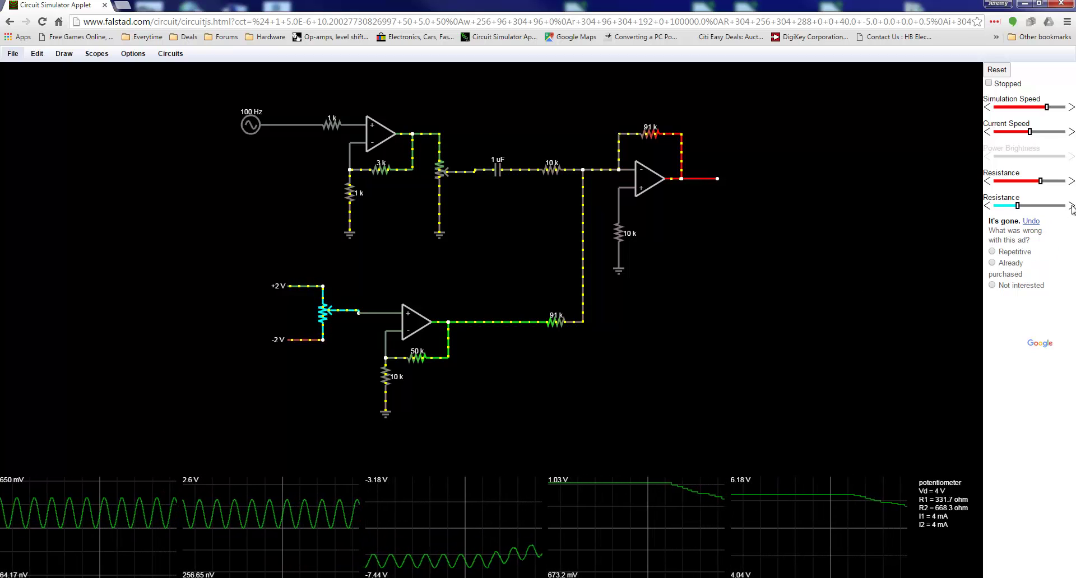
{"action": "left_click", "coordinate": [1072, 209]}
{"action": "left_click", "coordinate": [1071, 208]}
{"action": "left_click", "coordinate": [1071, 208]}
{"action": "left_click", "coordinate": [1072, 208]}
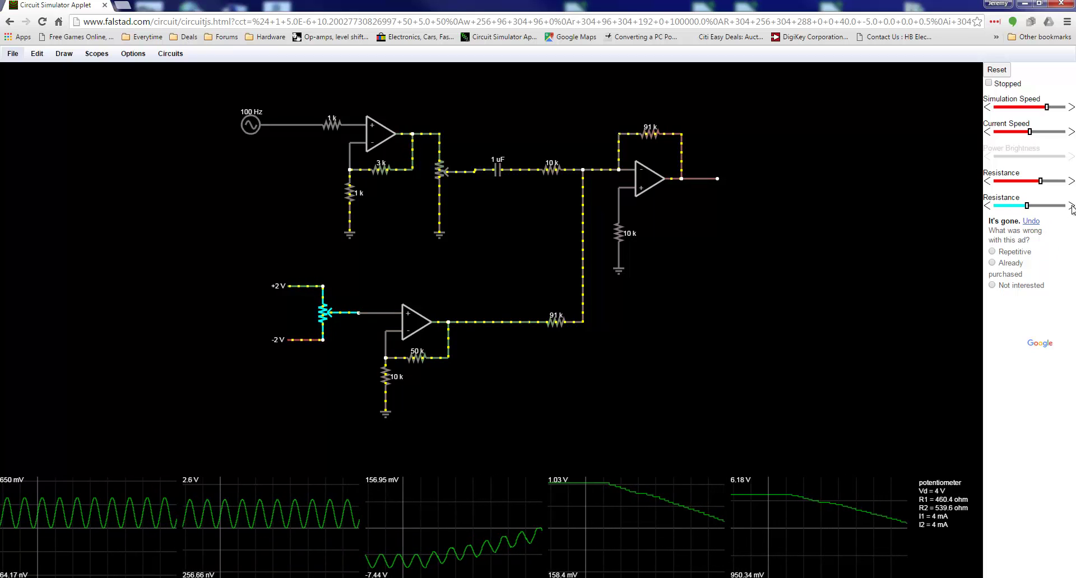
{"action": "left_click", "coordinate": [1072, 209]}
{"action": "left_click", "coordinate": [1072, 209]}
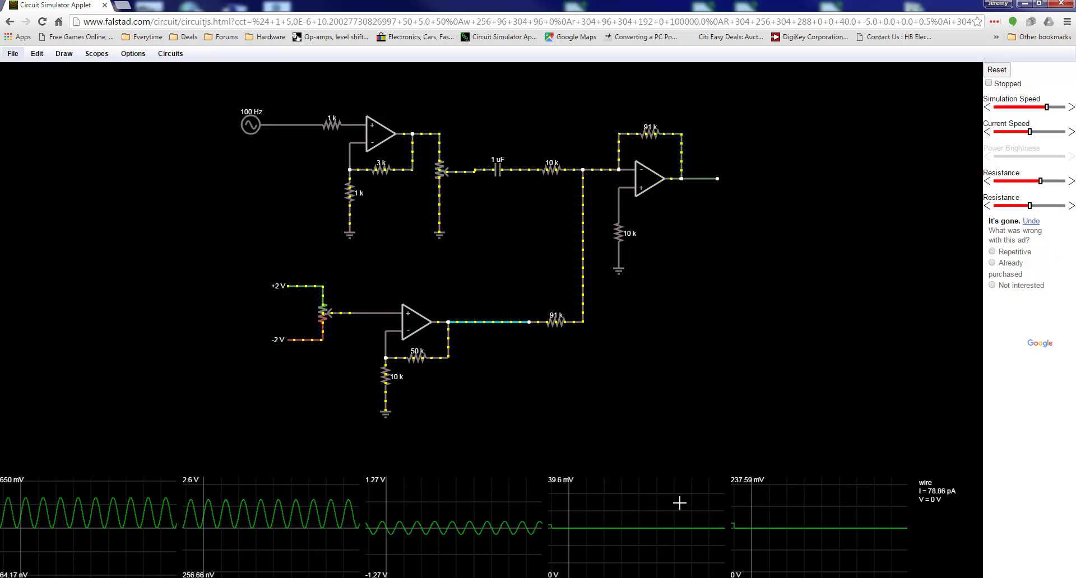
- Apply Max Scale to the third scope so the ±1.27 V sine fills its height
{"action": "right_click", "coordinate": [459, 504]}
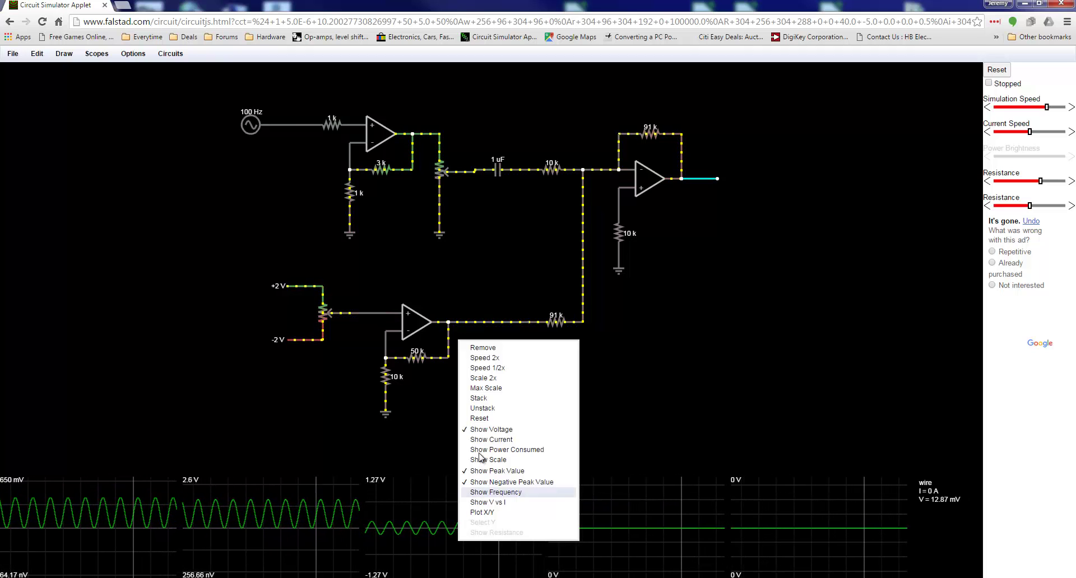
{"action": "left_click", "coordinate": [483, 388]}
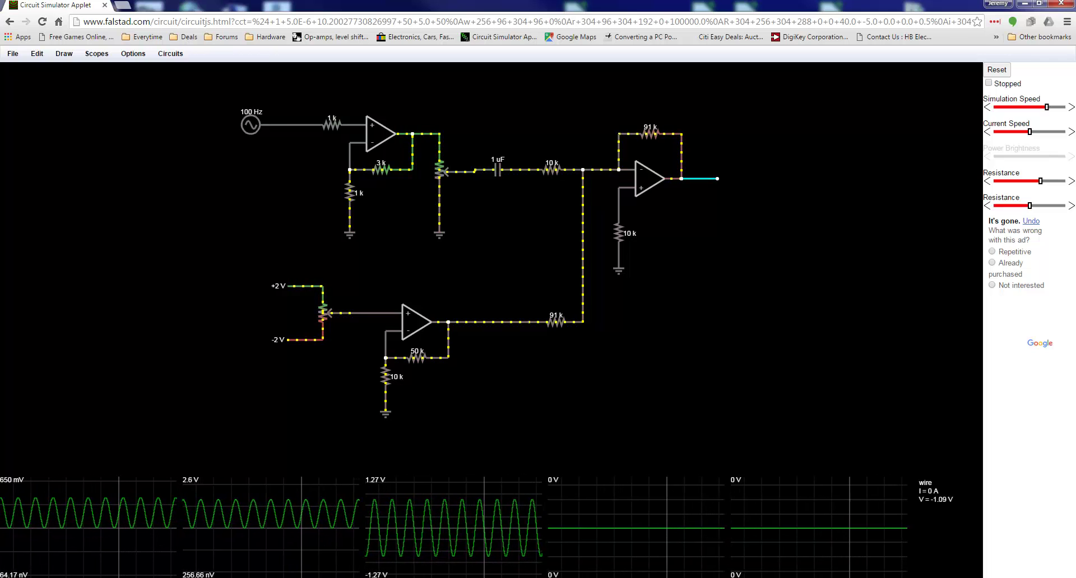
- Compute 1.27 * 2 = 2.54 in Calculator, then drag the window out of view
{"action": "key", "text": "XF86Calculator"}
{"action": "type", "text": "1."}
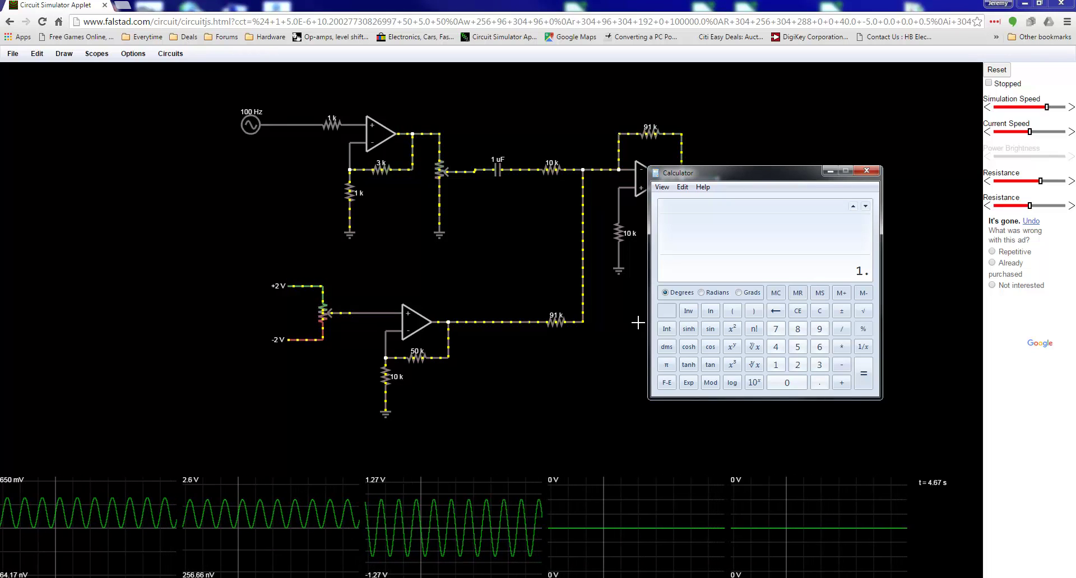
{"action": "type", "text": "27 * 2"}
{"action": "key", "text": "Return"}
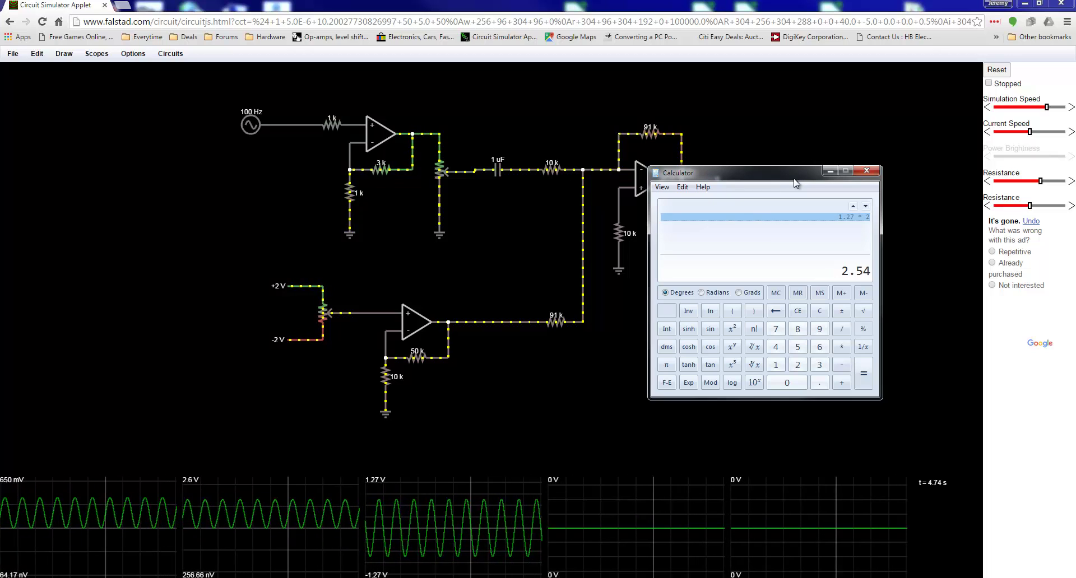
{"action": "left_click_drag", "start_coordinate": [796, 184], "coordinate": [1075, 112]}
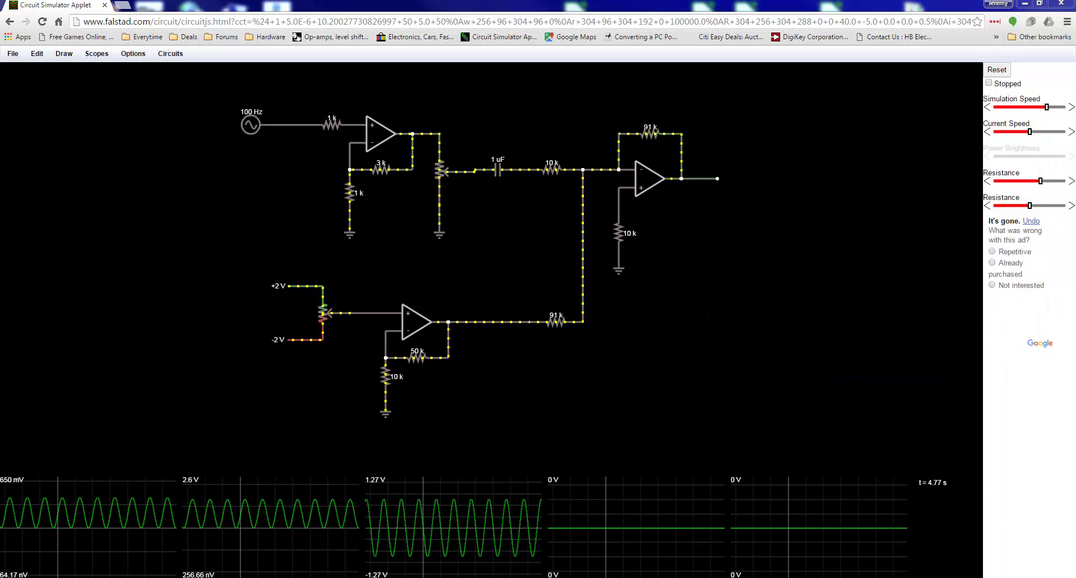
- Step R1 down to about 450.5 ohm, then nudge it back for a ~950 mV offset
{"action": "left_click", "coordinate": [988, 206]}
{"action": "left_click", "coordinate": [988, 205]}
{"action": "left_click", "coordinate": [988, 206]}
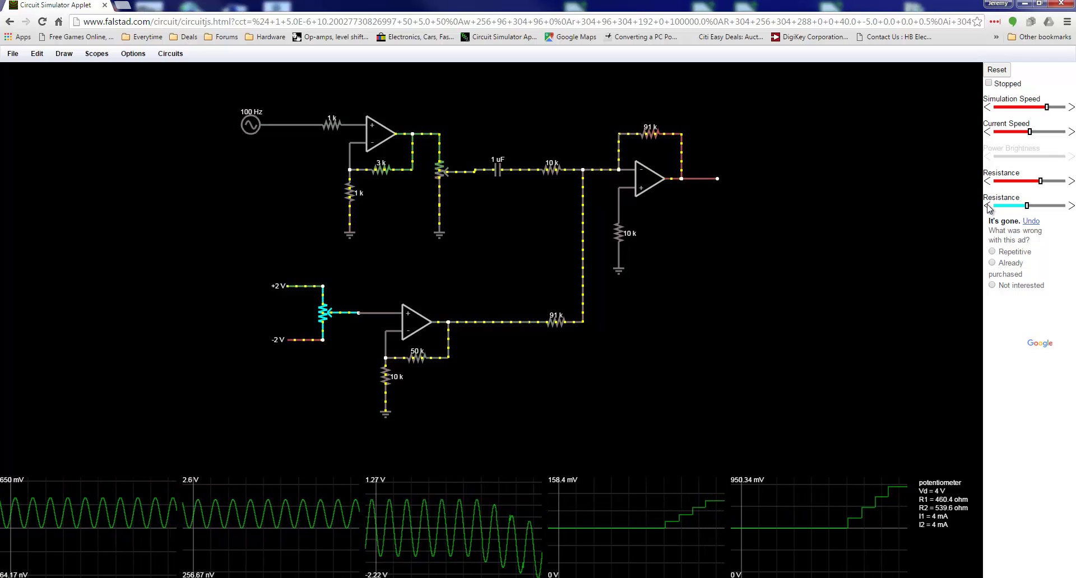
{"action": "left_click", "coordinate": [988, 206]}
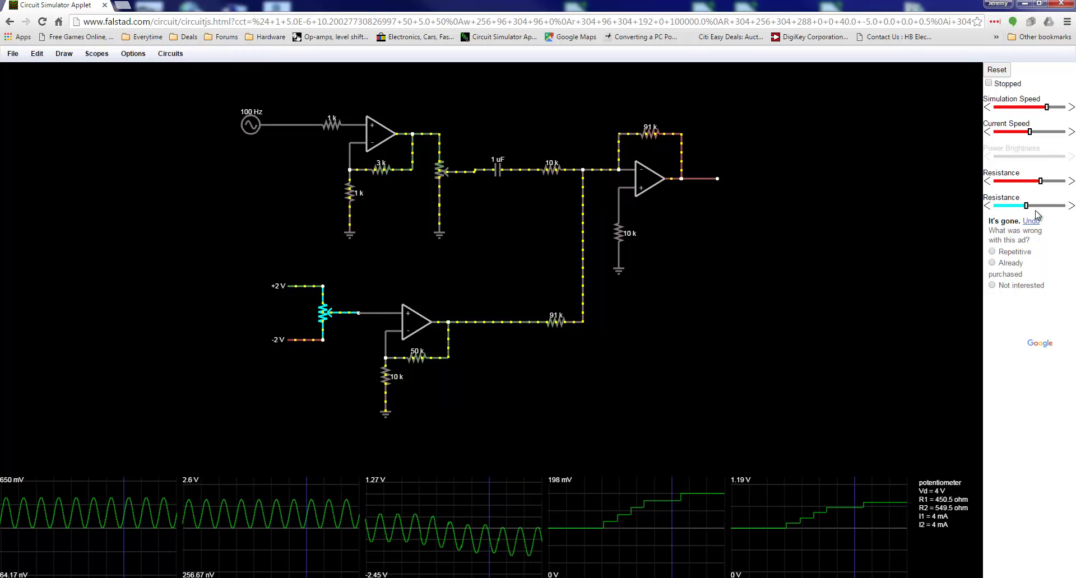
{"action": "left_click", "coordinate": [1071, 206]}
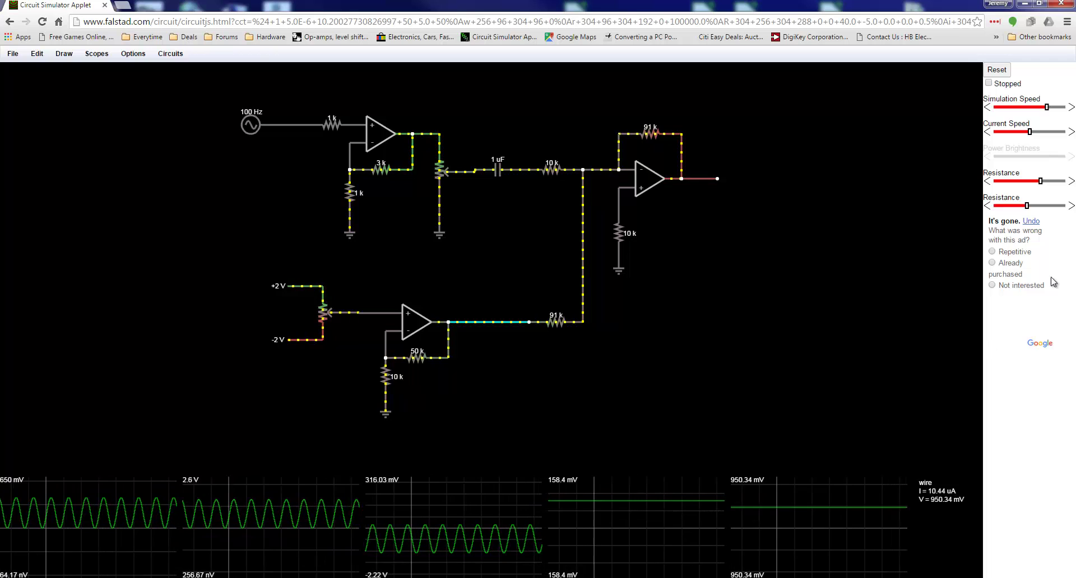
- Bring Calculator back and compute 1.27 + 0.95 = 2.22
{"action": "key", "text": "alt+Tab"}
{"action": "left_click_drag", "start_coordinate": [795, 232], "coordinate": [769, 229]}
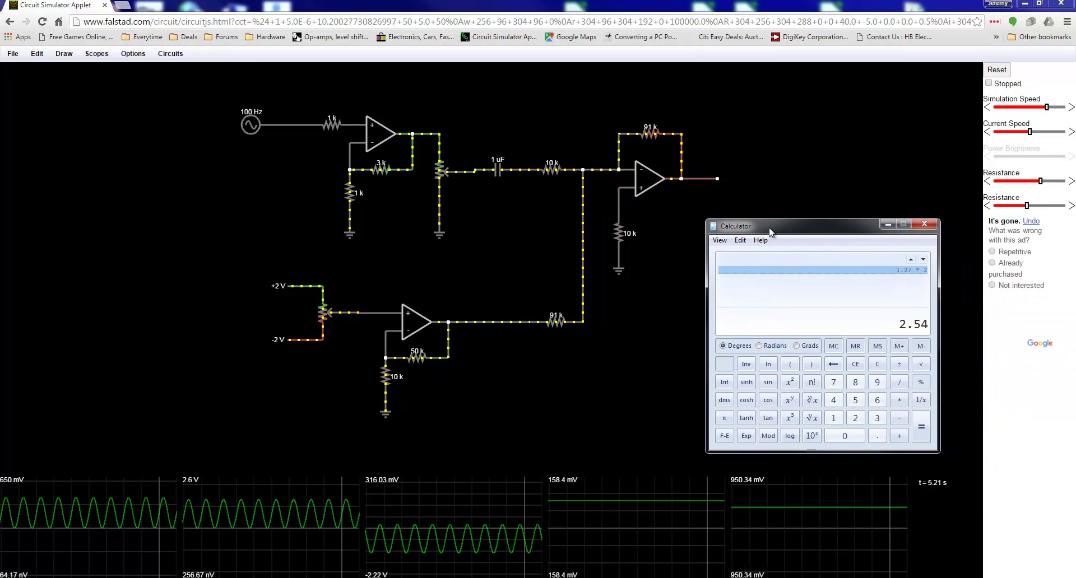
{"action": "type", "text": "1.27 "}
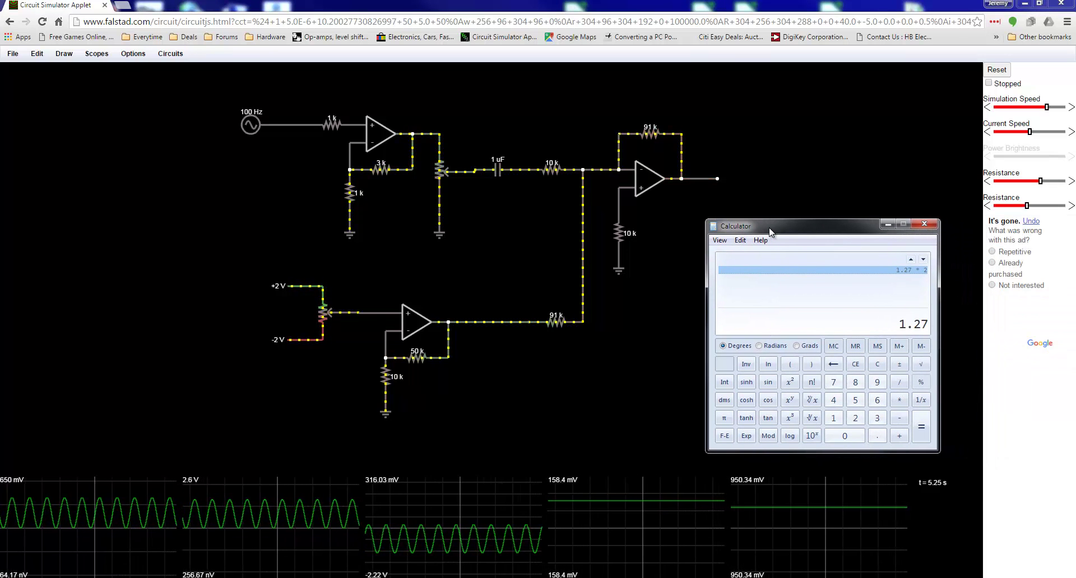
{"action": "type", "text": "+ 0.95"}
{"action": "key", "text": "Return"}
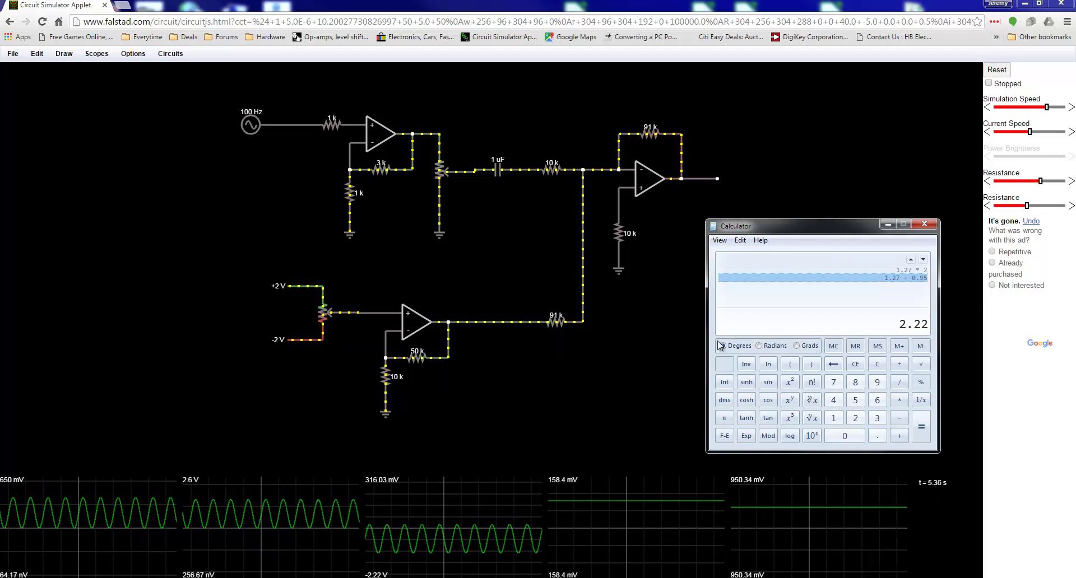
{"action": "left_click", "coordinate": [924, 224]}
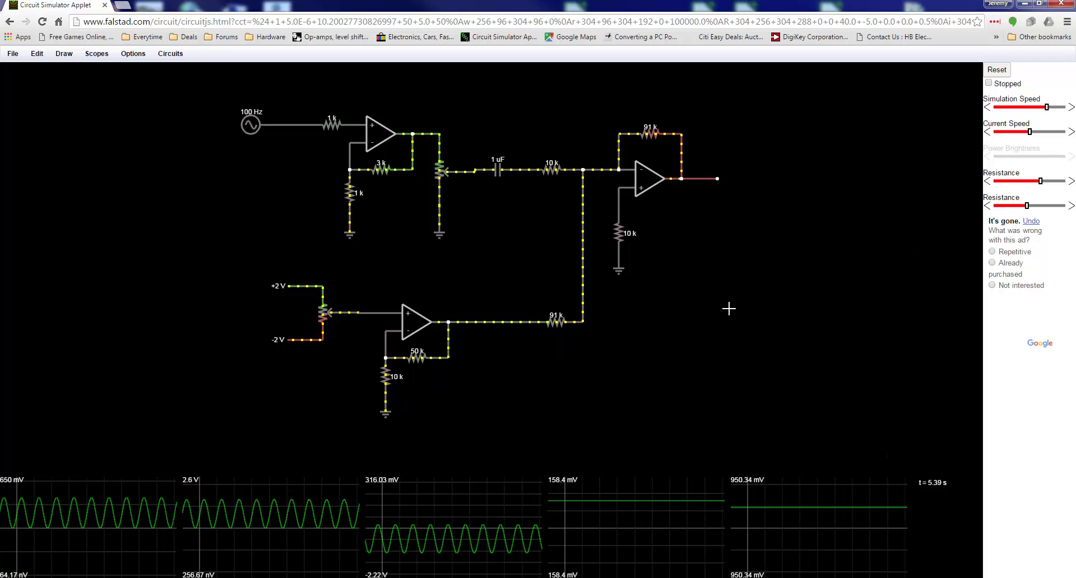